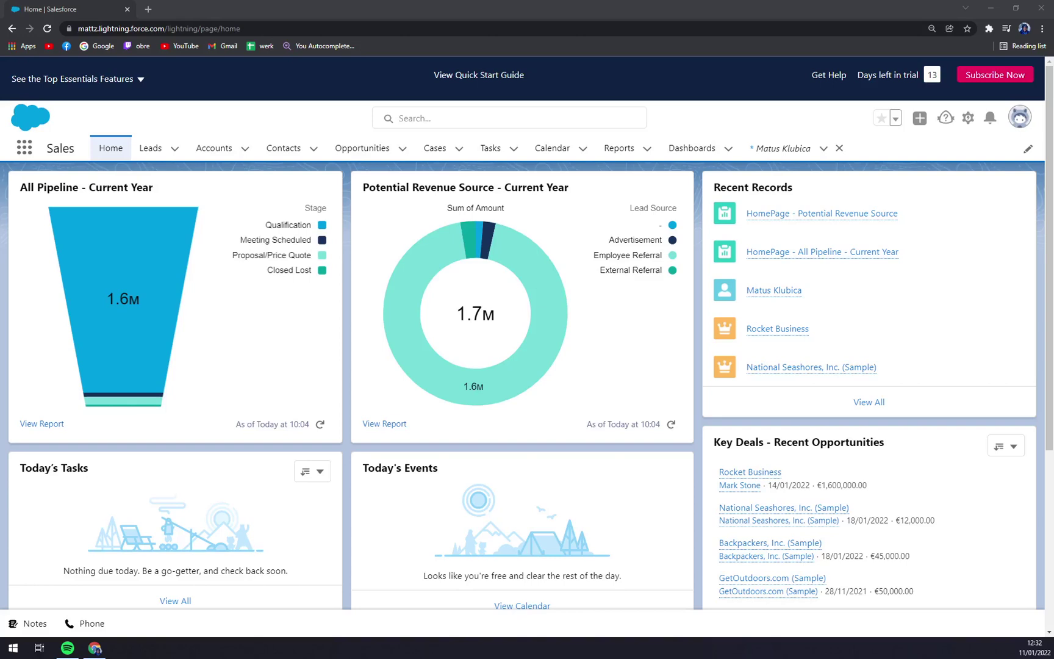
Go to Basic Sales Setup from the gear menu and open the Users list.
{"action": "left_click", "coordinate": [221, 105]}
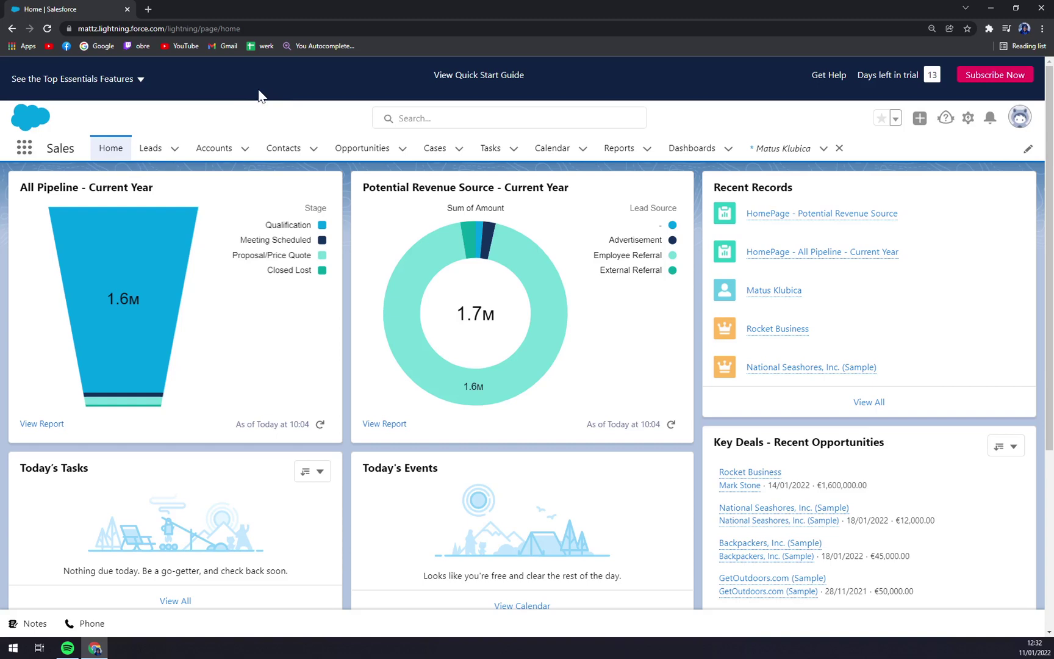
{"action": "left_click", "coordinate": [968, 118]}
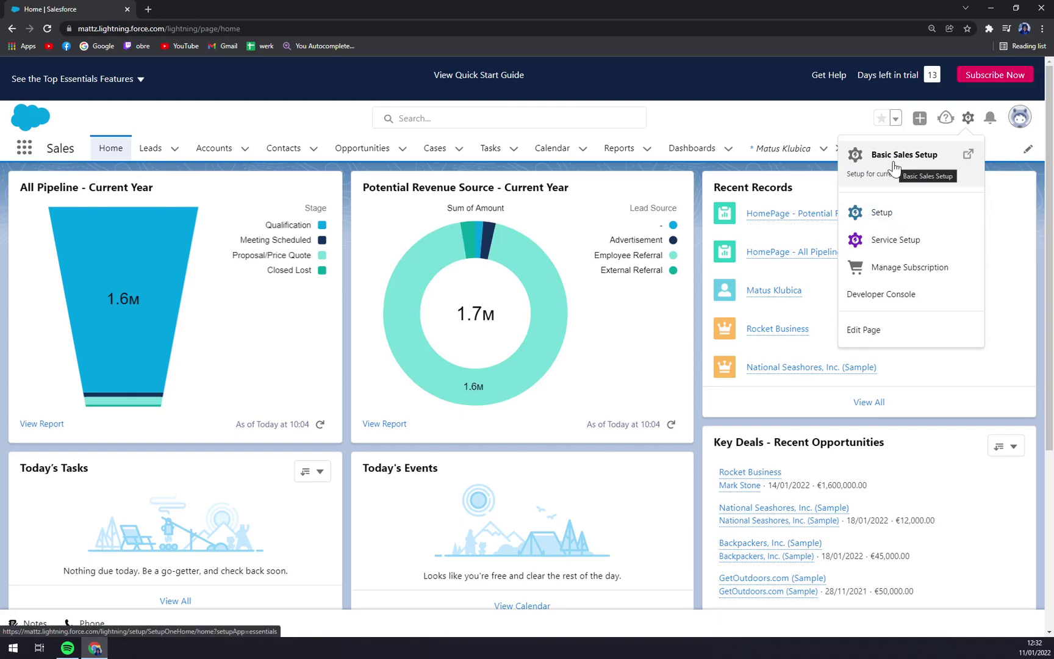
{"action": "left_click", "coordinate": [916, 166]}
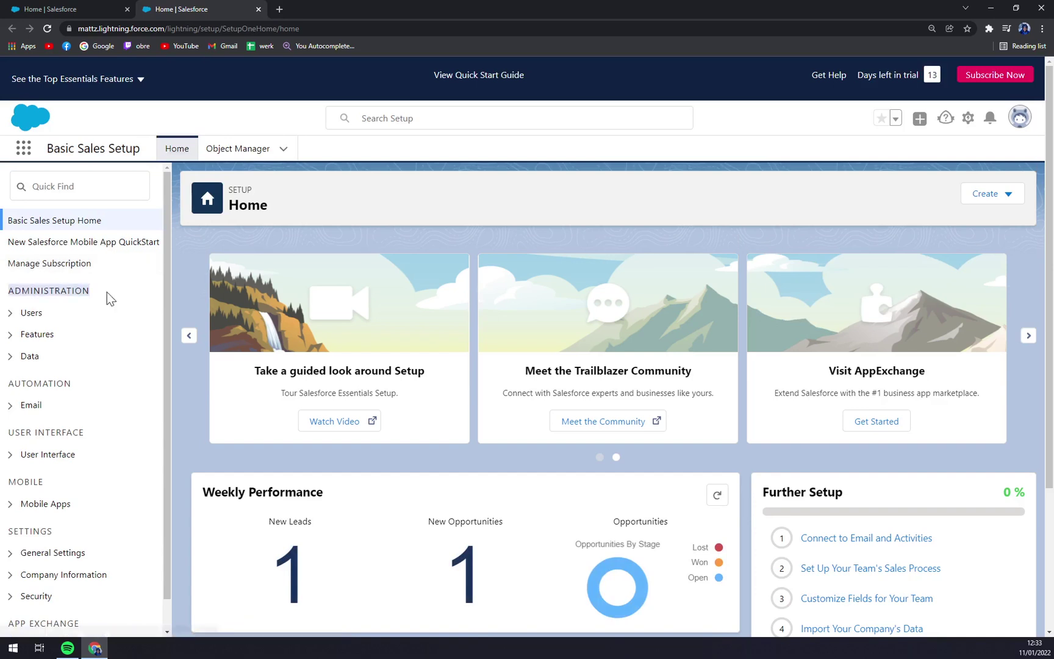
{"action": "left_click", "coordinate": [29, 315]}
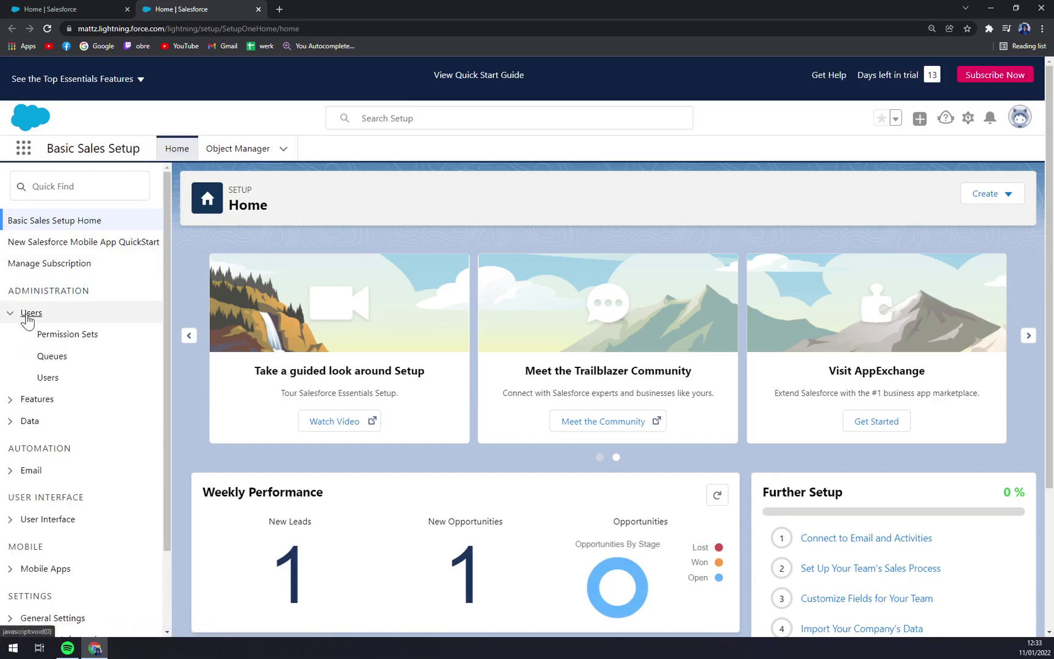
{"action": "left_click", "coordinate": [47, 378]}
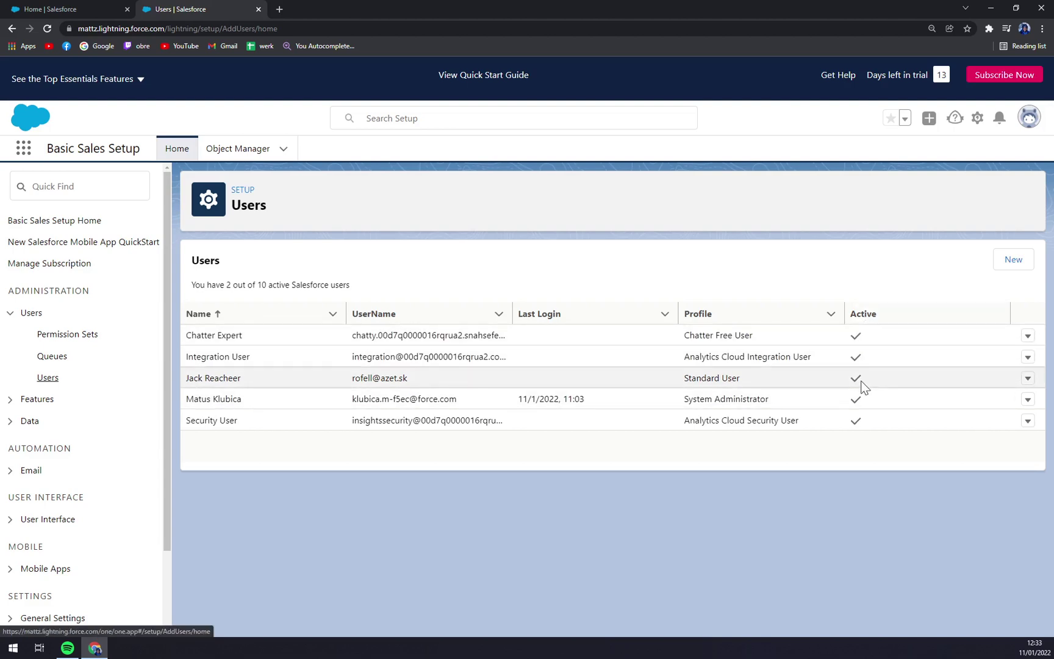
Edit the Standard User account, clear its Active checkbox, and save it as inactive.
{"action": "left_click", "coordinate": [1029, 380]}
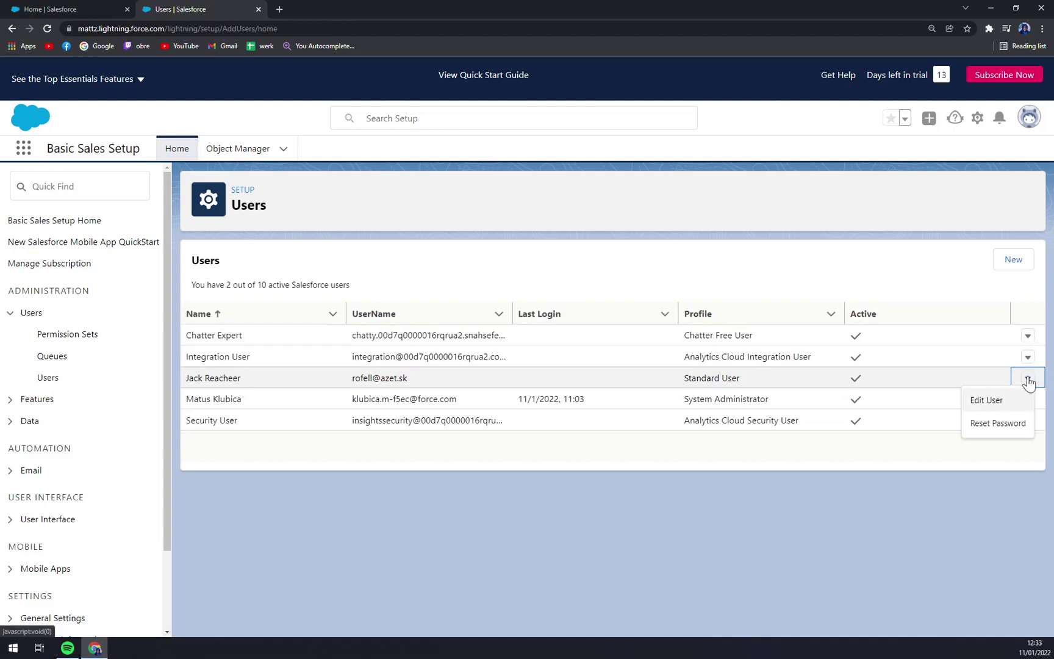
{"action": "left_click", "coordinate": [1000, 398]}
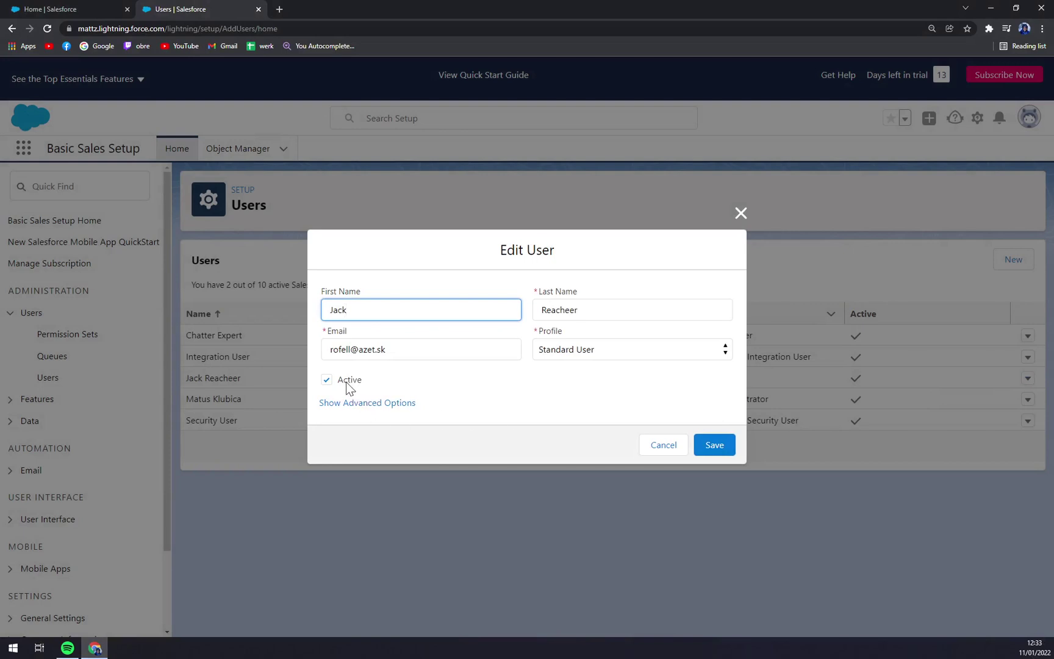
{"action": "left_click", "coordinate": [327, 381]}
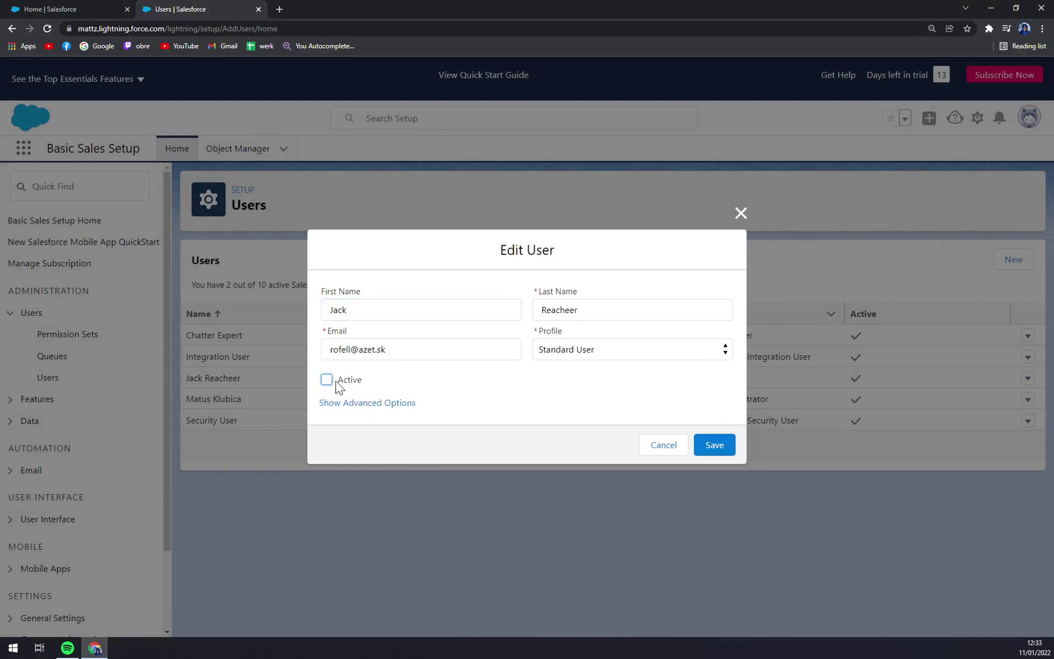
{"action": "left_click", "coordinate": [725, 442]}
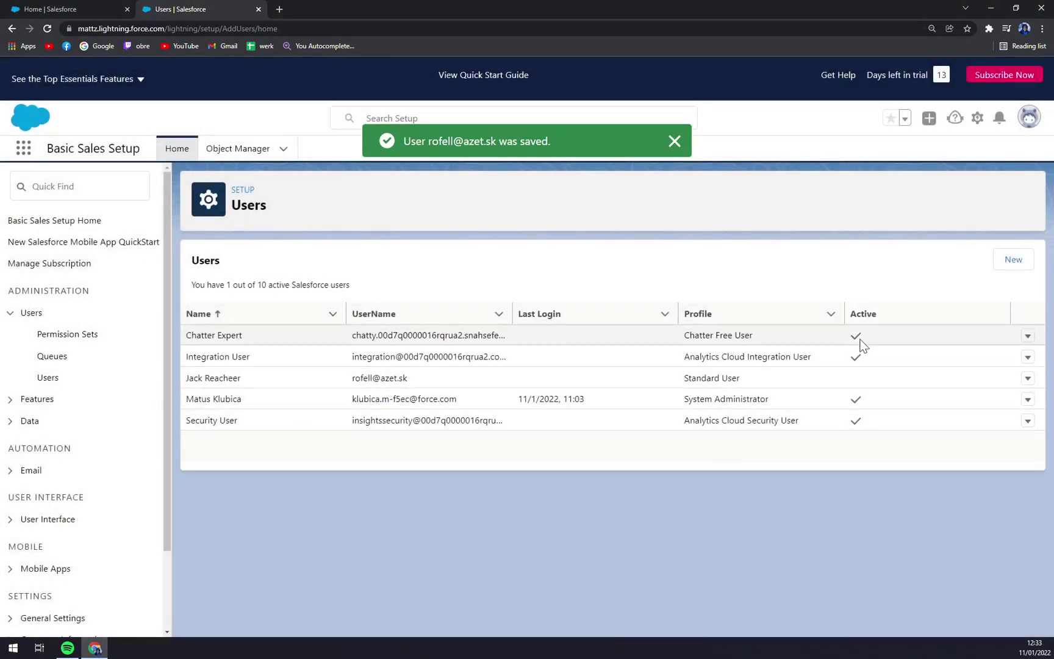
{"action": "left_click", "coordinate": [860, 382]}
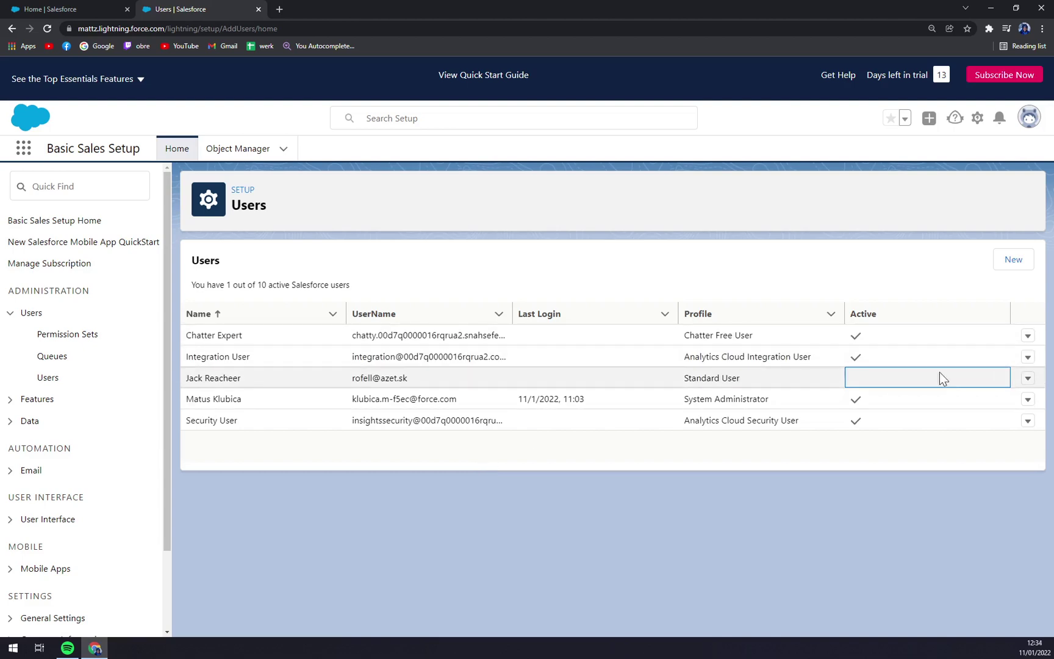
Edit the inactive Standard User account, tick Active again, and save it.
{"action": "left_click", "coordinate": [1028, 380]}
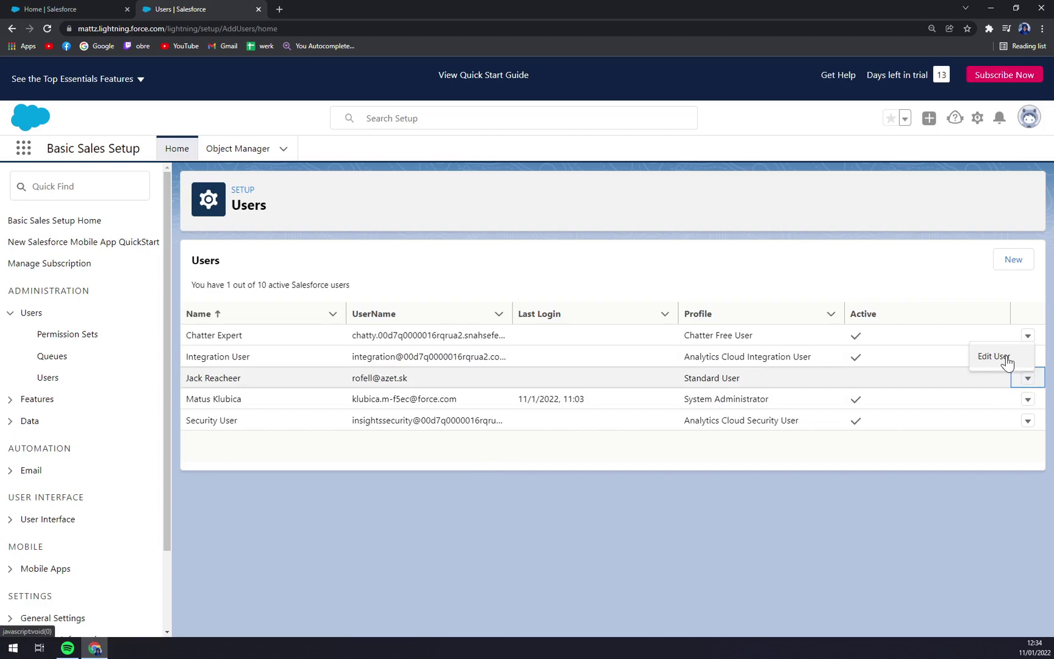
{"action": "left_click", "coordinate": [1006, 357]}
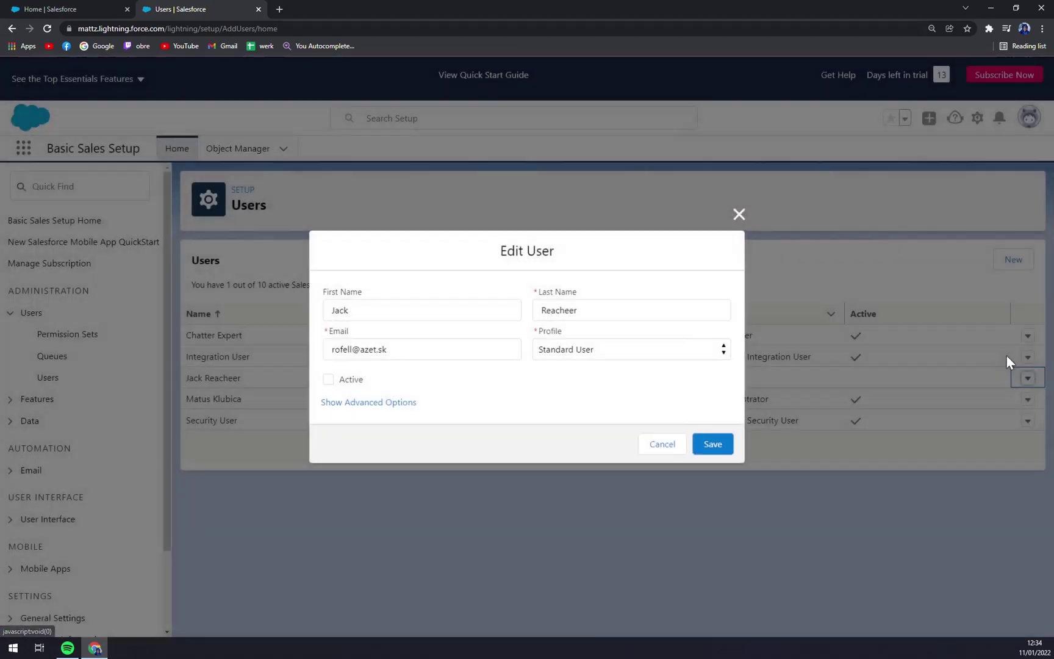
{"action": "left_click", "coordinate": [344, 380]}
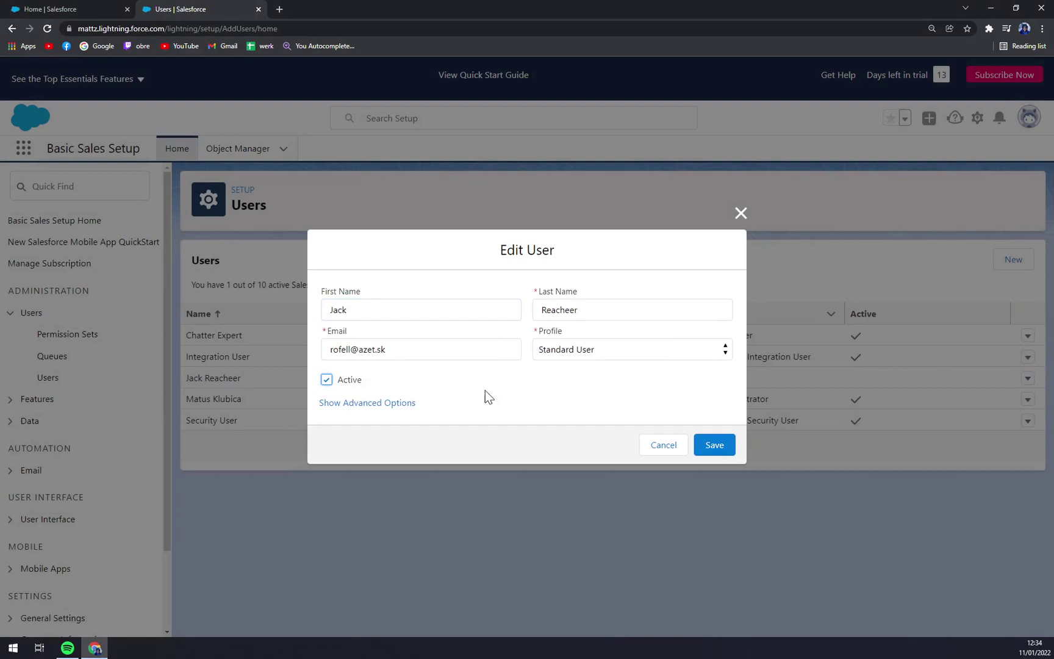
{"action": "left_click", "coordinate": [731, 450]}
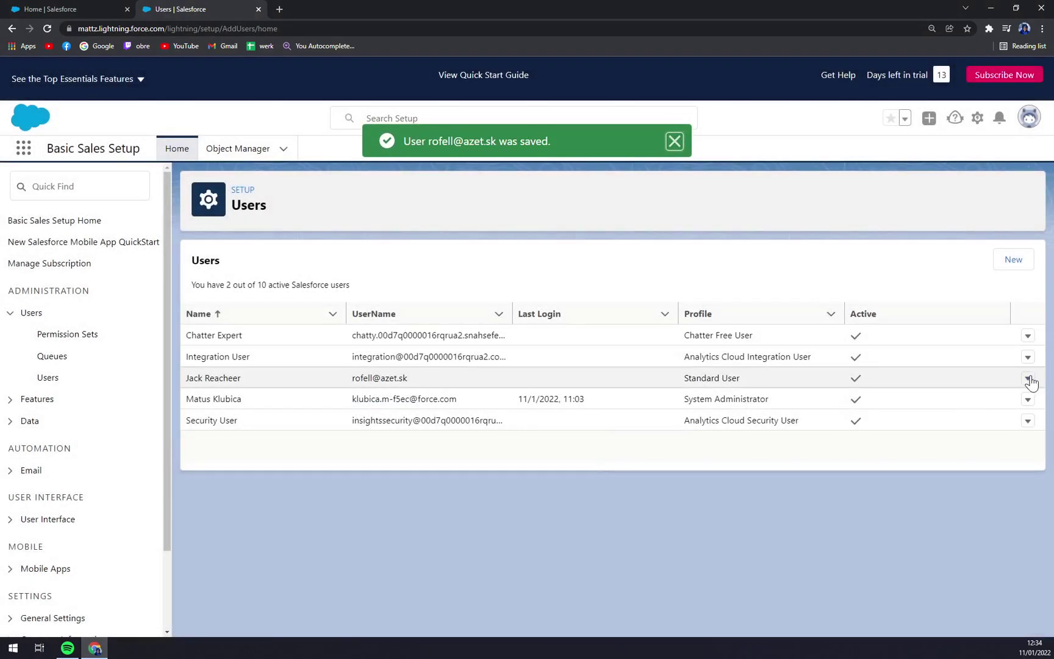
Open Edit User with advanced options shown, and inspect the assigned licenses and mailing address sections.
{"action": "left_click", "coordinate": [1029, 379]}
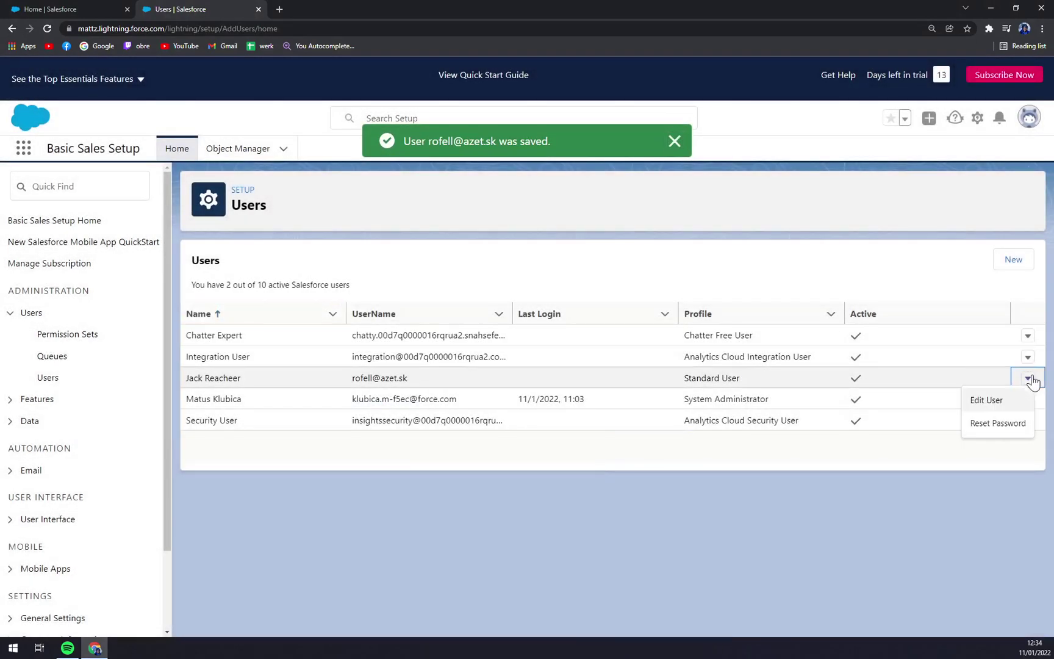
{"action": "left_click", "coordinate": [979, 401]}
{"action": "left_click", "coordinate": [339, 400]}
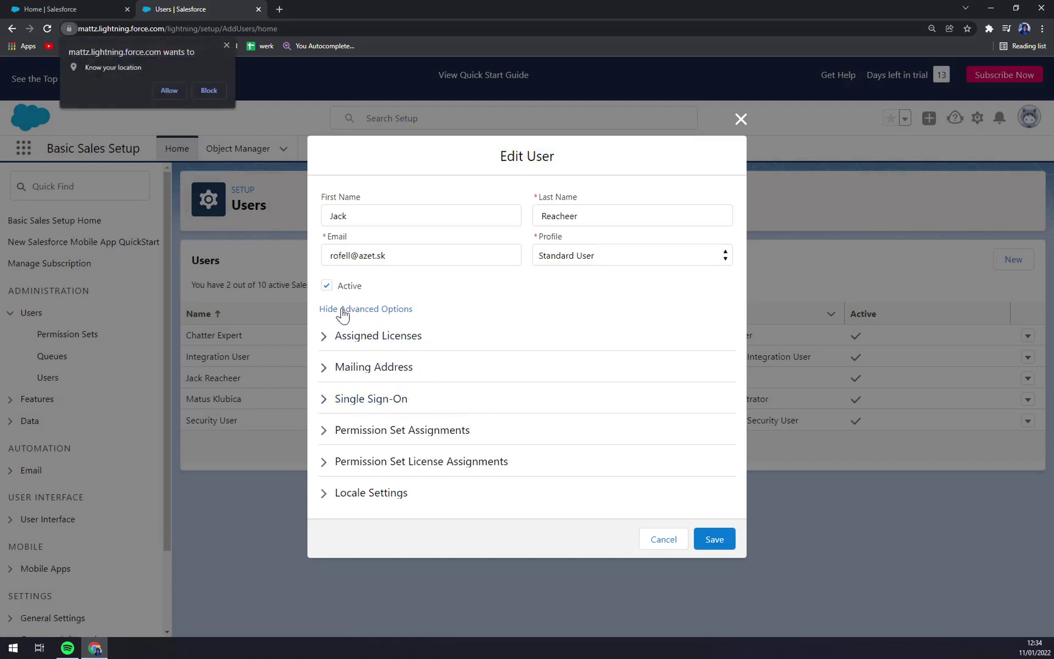
{"action": "left_click", "coordinate": [412, 335]}
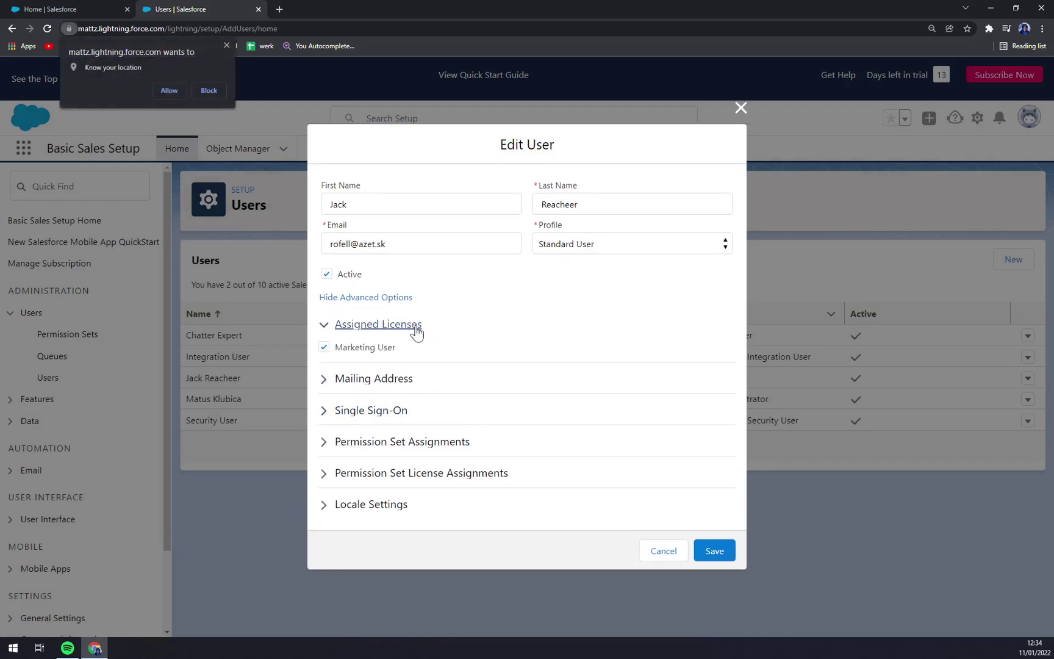
{"action": "left_click", "coordinate": [408, 332]}
{"action": "left_click", "coordinate": [375, 366]}
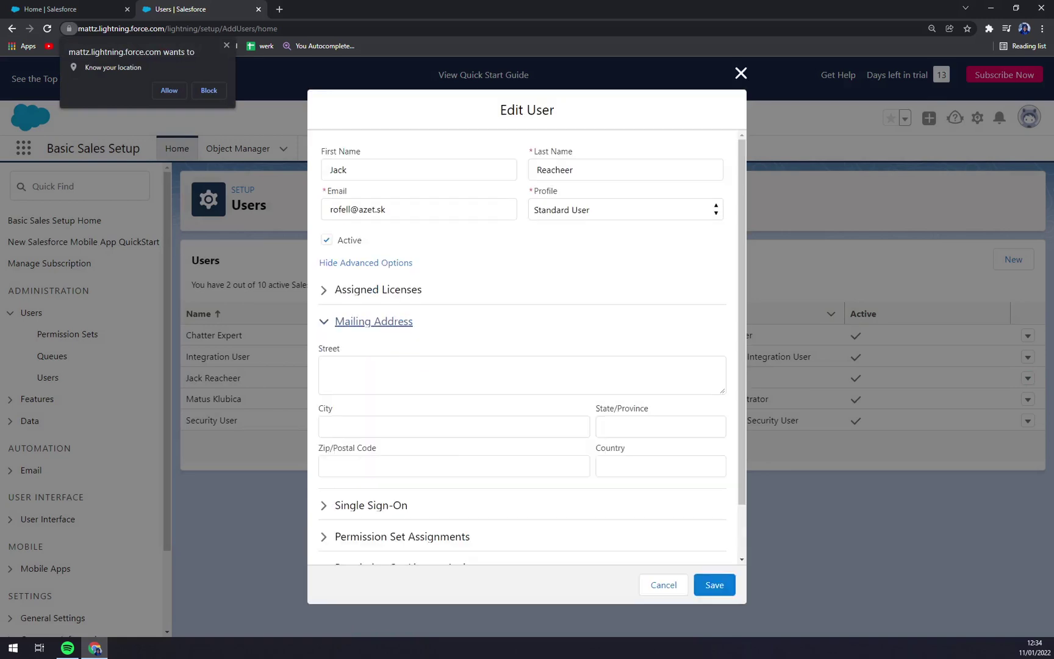
{"action": "left_click", "coordinate": [368, 323]}
Inspect the single sign-on, permission set, and permission set license sections.
{"action": "left_click", "coordinate": [374, 399]}
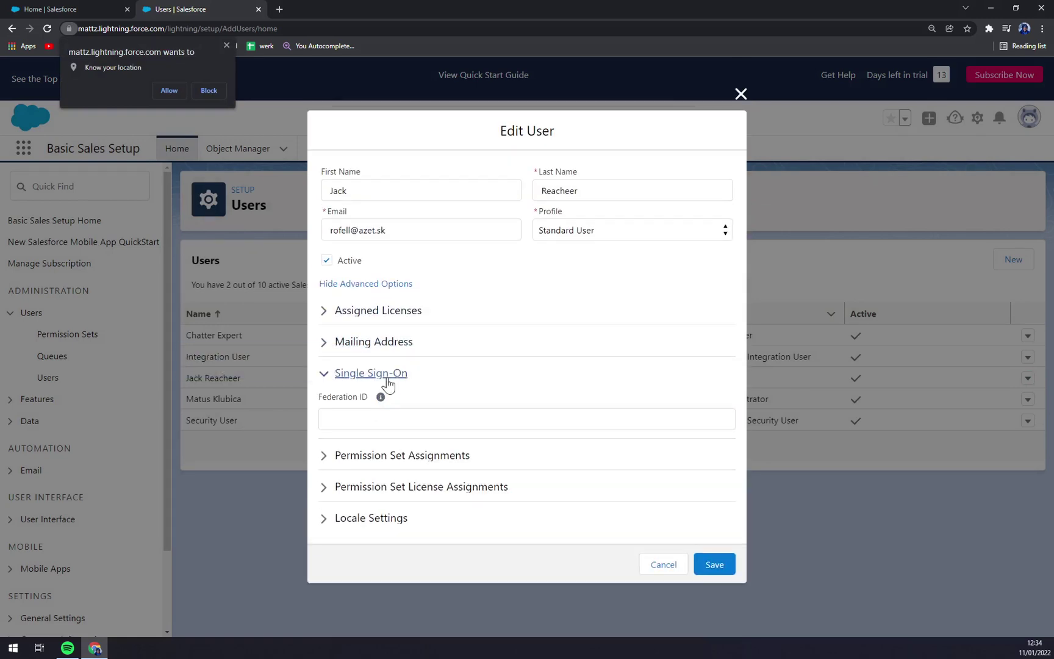
{"action": "left_click", "coordinate": [384, 372]}
{"action": "left_click", "coordinate": [389, 431]}
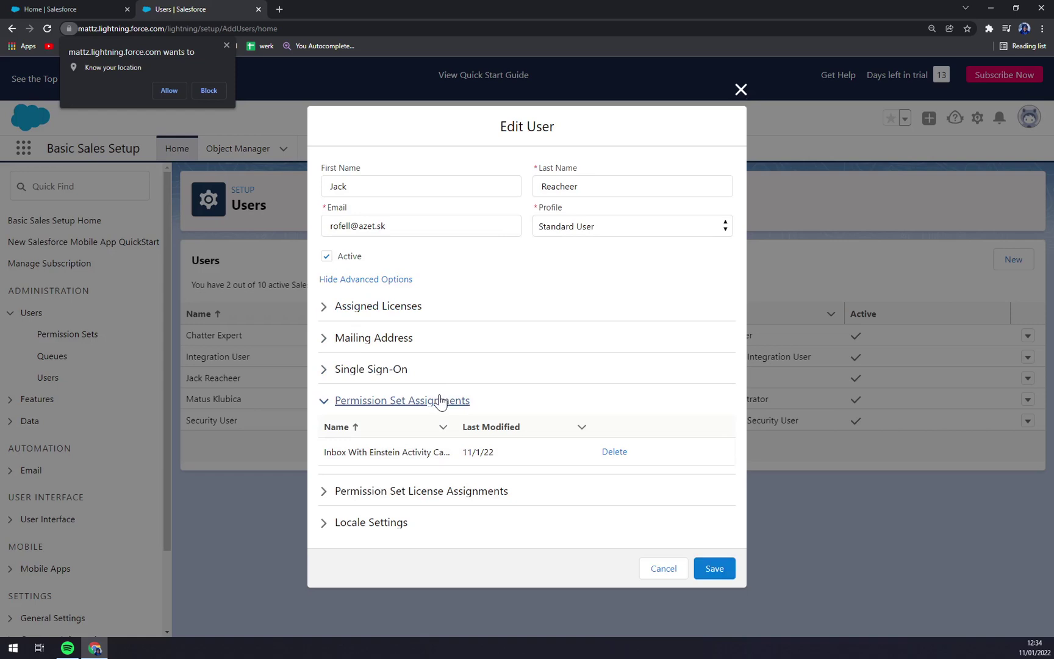
{"action": "left_click", "coordinate": [447, 392]}
{"action": "left_click", "coordinate": [400, 460]}
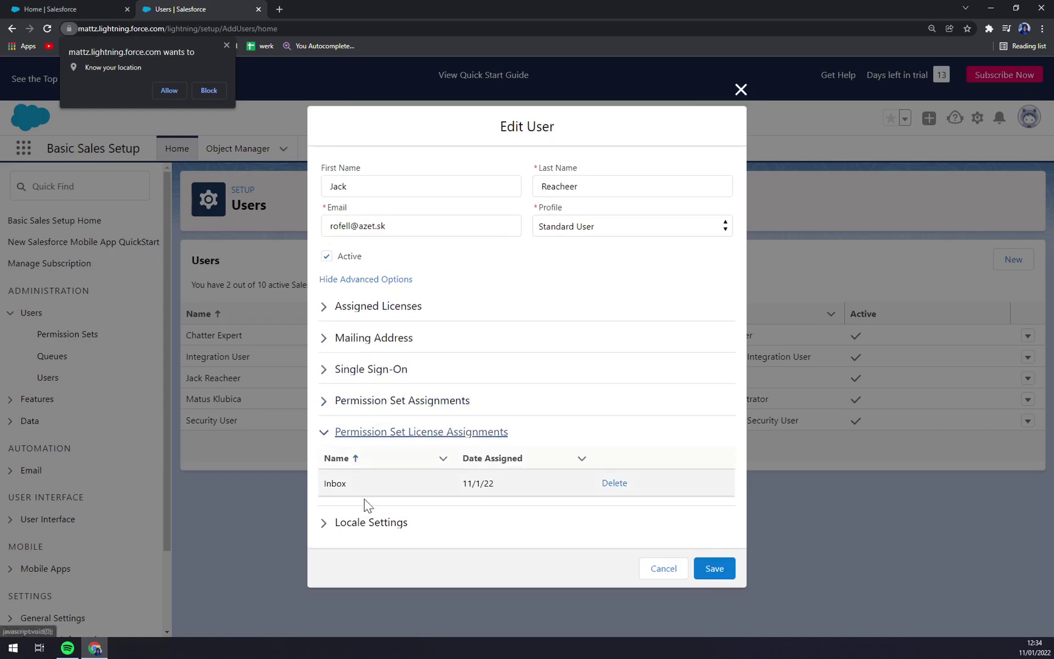
{"action": "left_click", "coordinate": [430, 432]}
Check the locale settings, leaving the time zone at Europe/Dublin, then hide advanced options.
{"action": "left_click", "coordinate": [375, 492]}
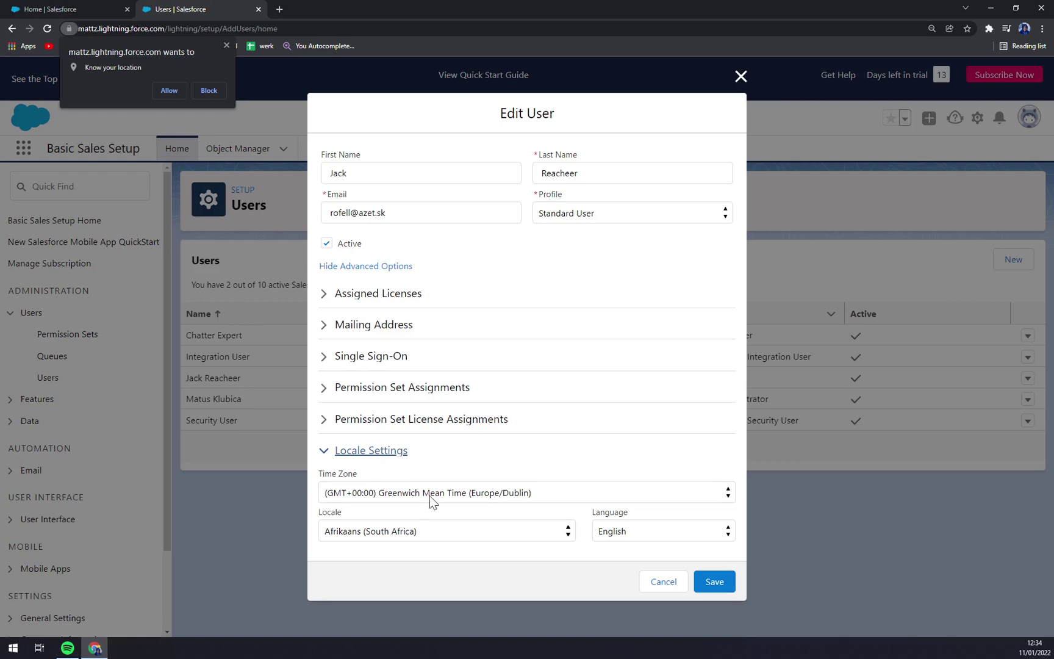
{"action": "left_click", "coordinate": [391, 502]}
{"action": "left_click", "coordinate": [394, 503]}
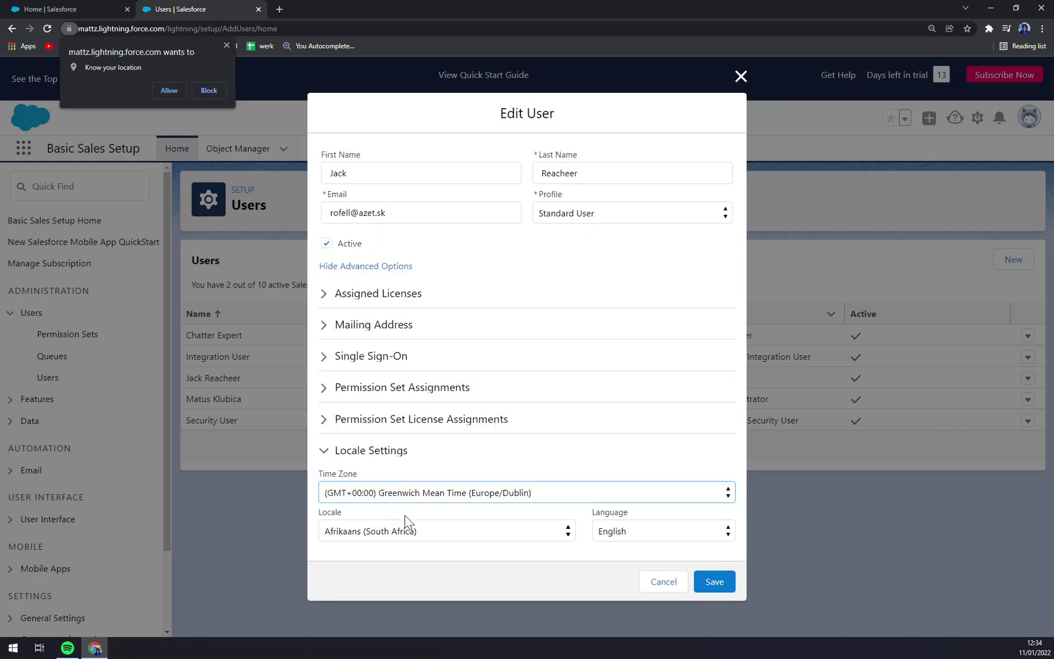
{"action": "left_click", "coordinate": [360, 286]}
{"action": "left_click", "coordinate": [360, 268]}
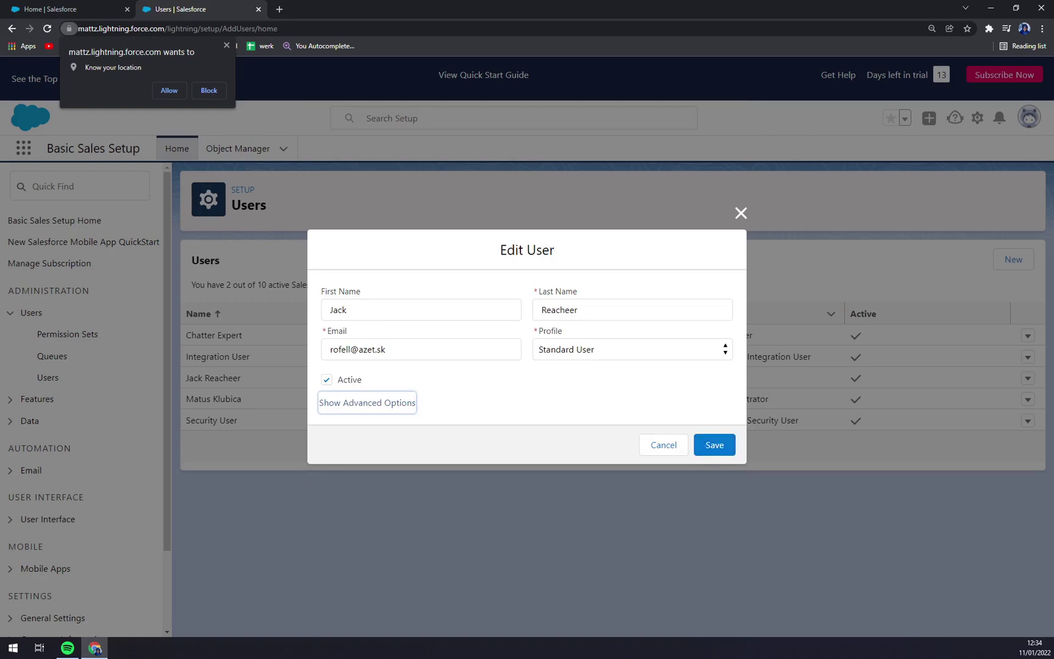
Save the Standard User account unchanged from the Edit User dialog.
{"action": "left_click", "coordinate": [427, 309]}
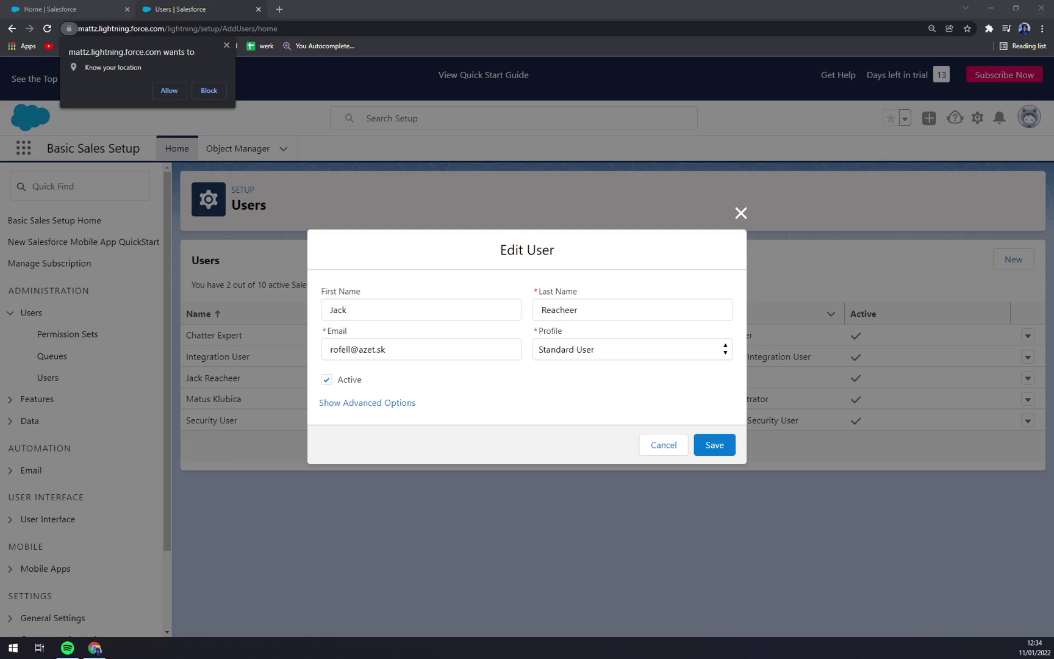
{"action": "left_click", "coordinate": [423, 369]}
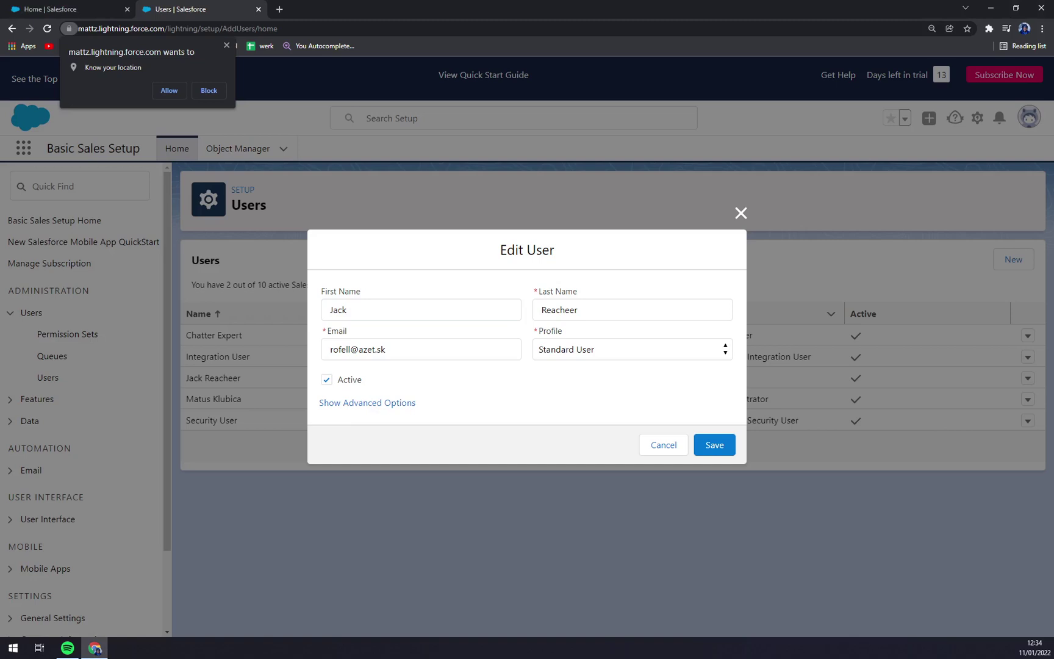
{"action": "left_click", "coordinate": [714, 446]}
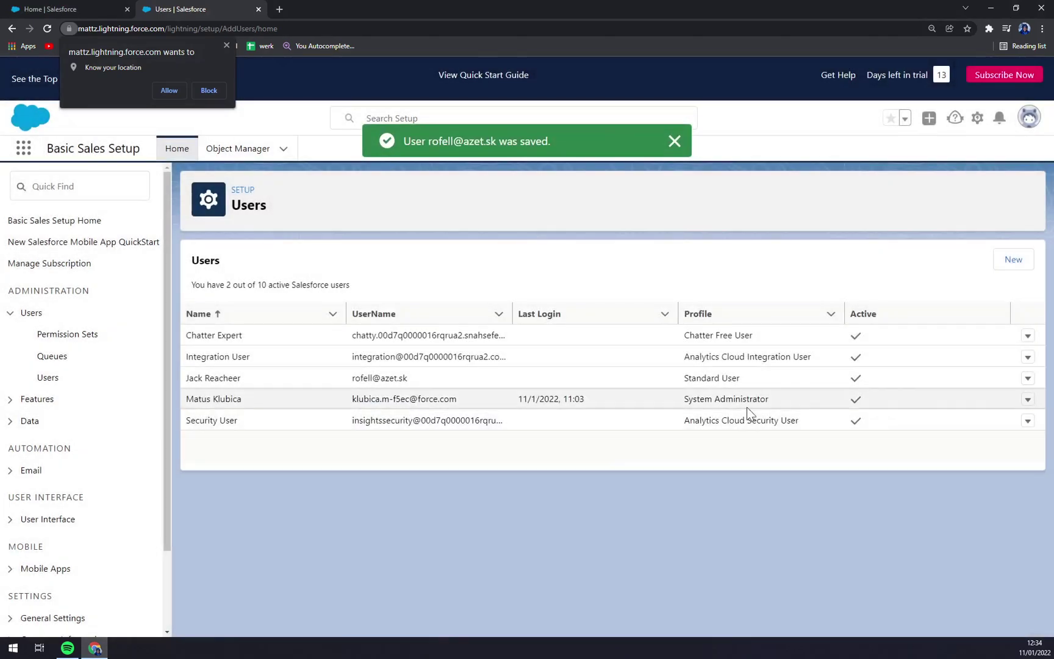